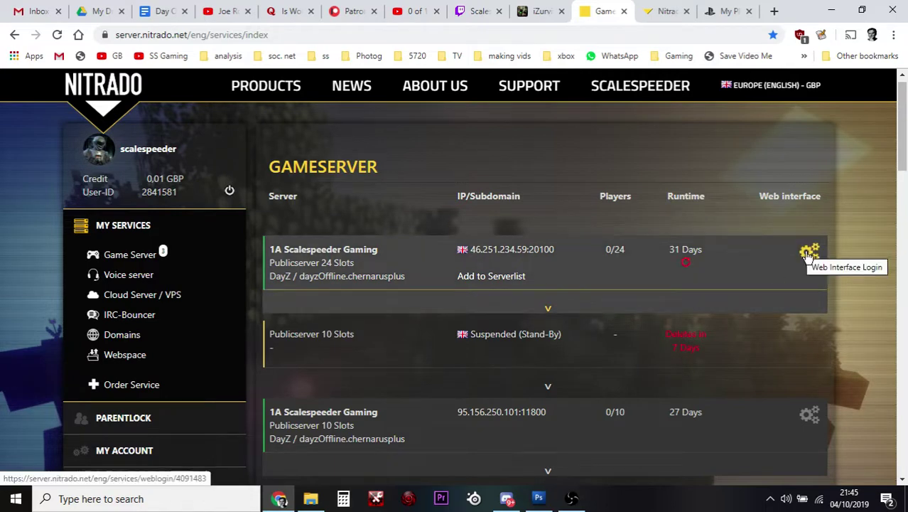
Switch to the DayZ PS4 server's Nitrado dashboard and scroll down to the sidebar tools.
mouse_move(732, 84)
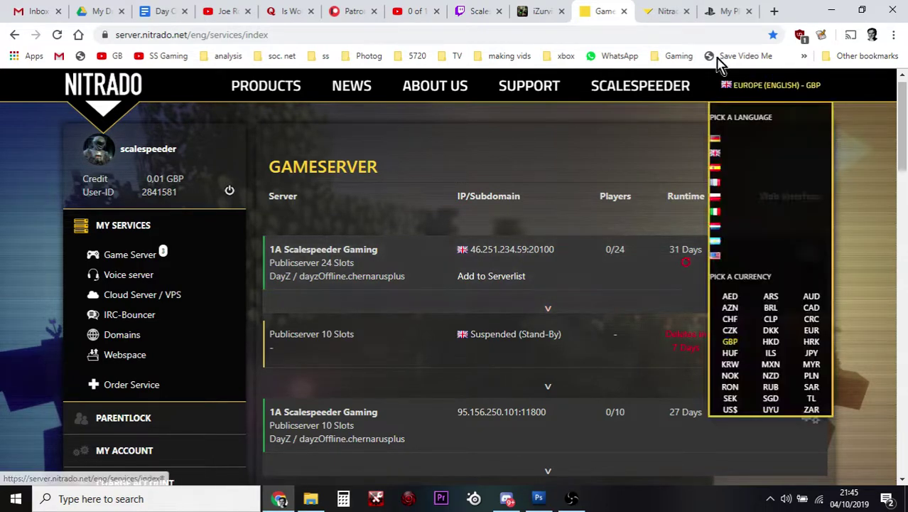
click(665, 12)
scroll(484, 233, down, 1)
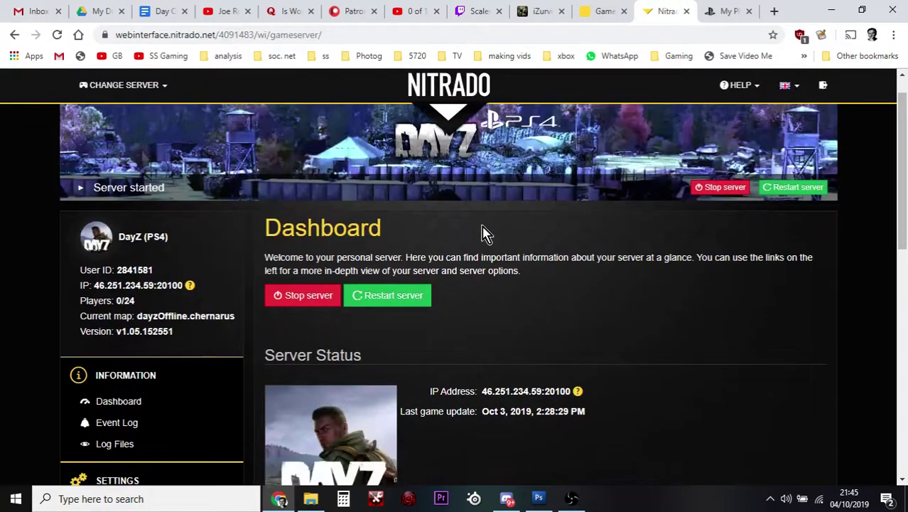
scroll(483, 233, down, 3)
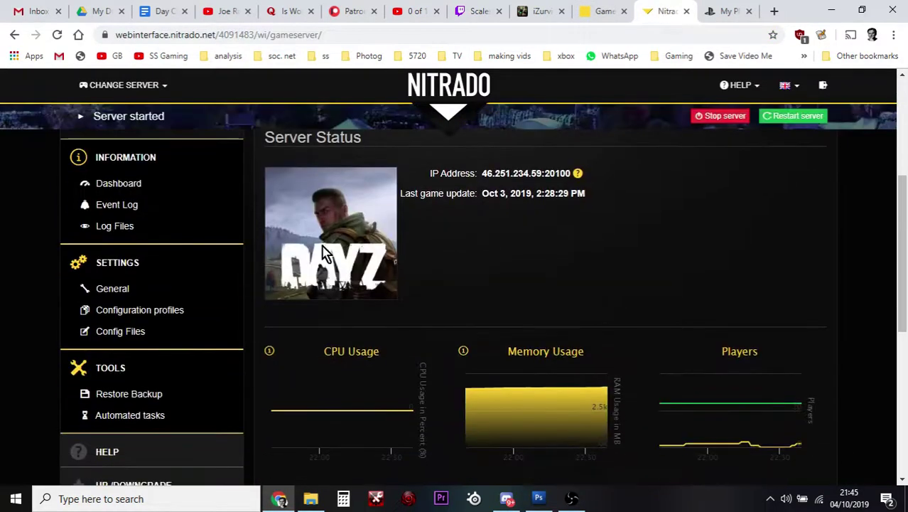
Open Automated tasks and review the restarts at 06:00, 11:59, 18:00 and 23:59.
click(125, 419)
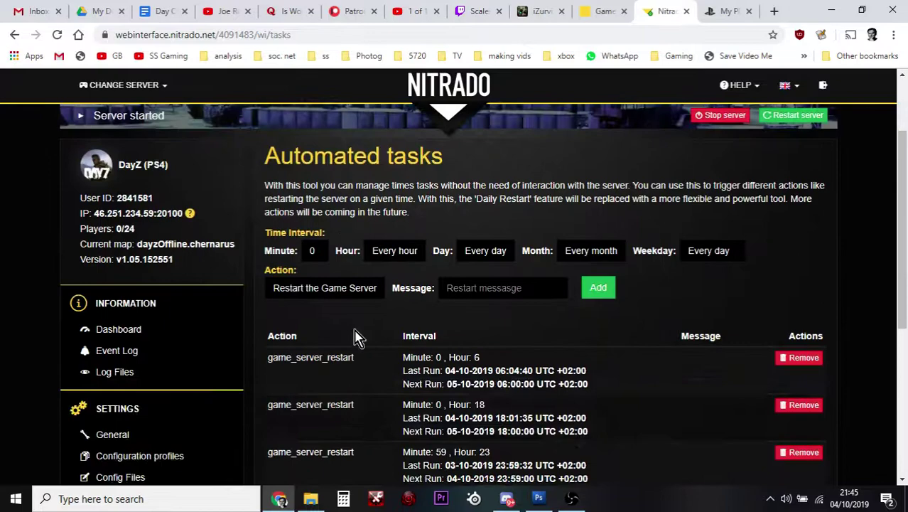
scroll(357, 338, down, 2)
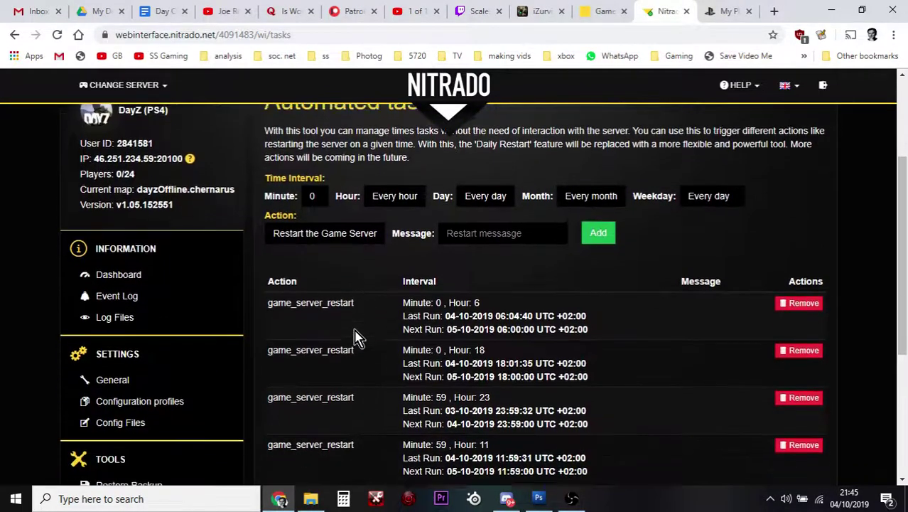
scroll(358, 337, down, 1)
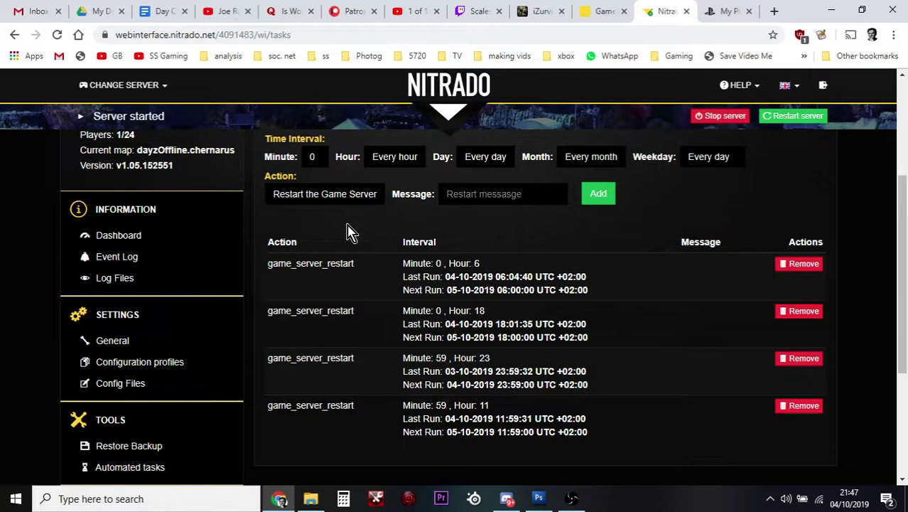
Keep Restart the Game Server as the new task's action.
click(346, 202)
click(348, 207)
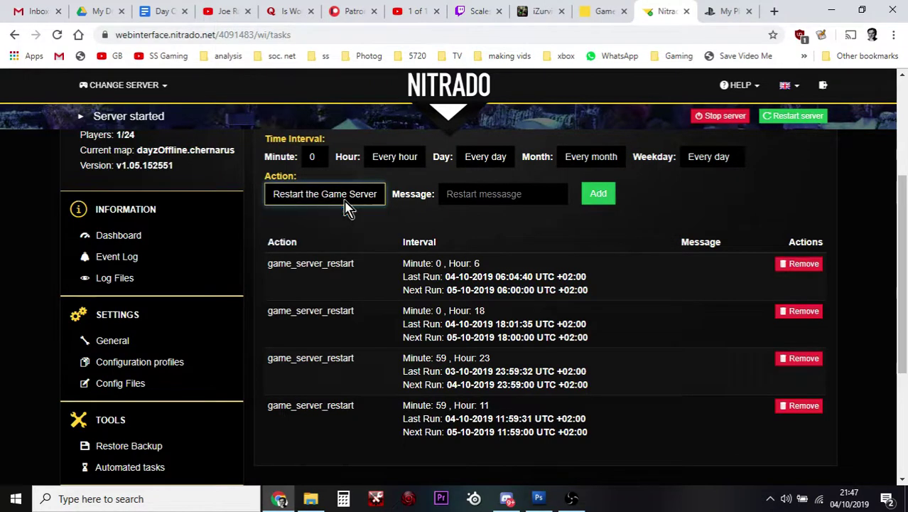
click(348, 207)
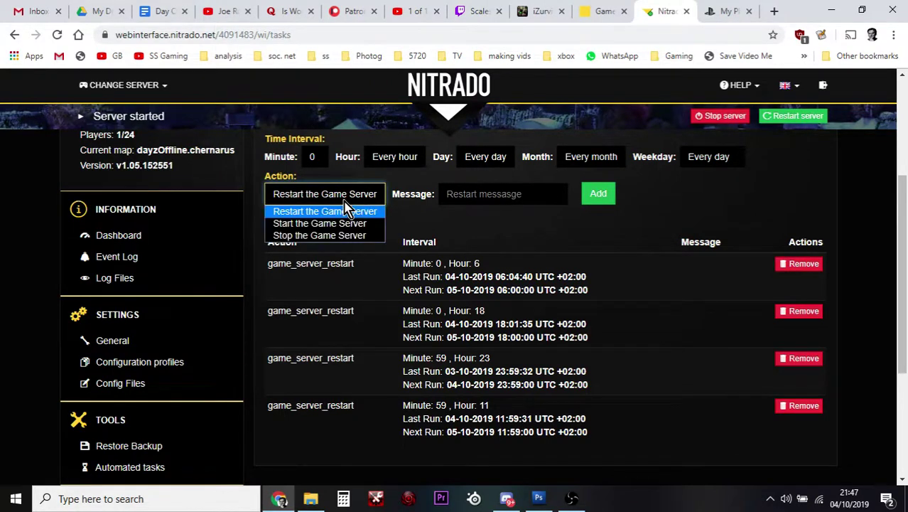
click(346, 209)
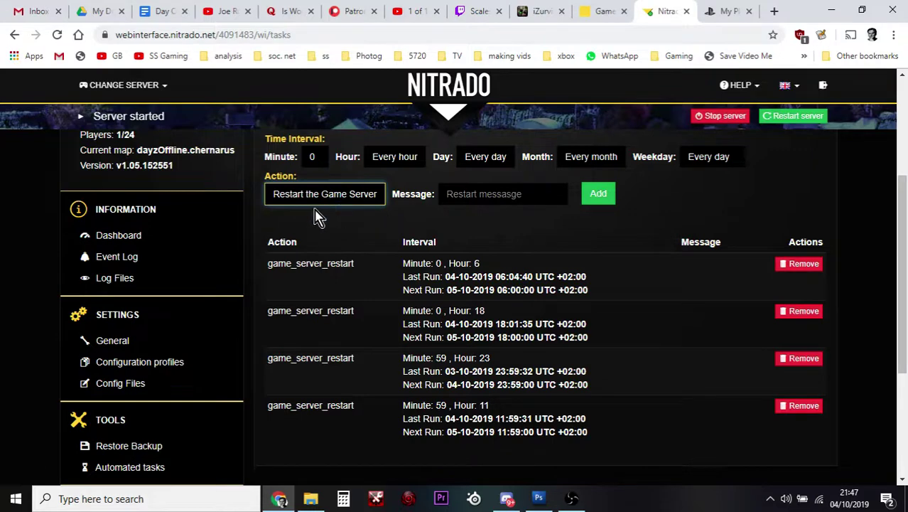
scroll(329, 236, up, 2)
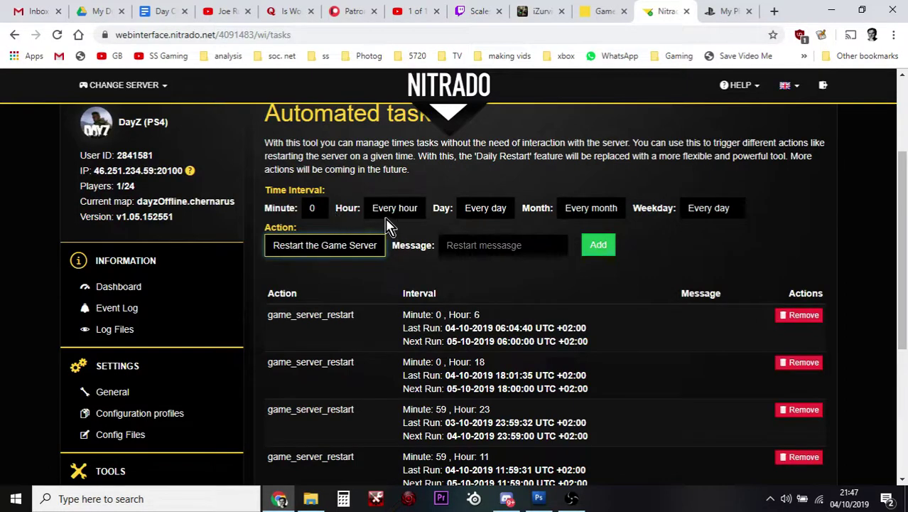
click(316, 212)
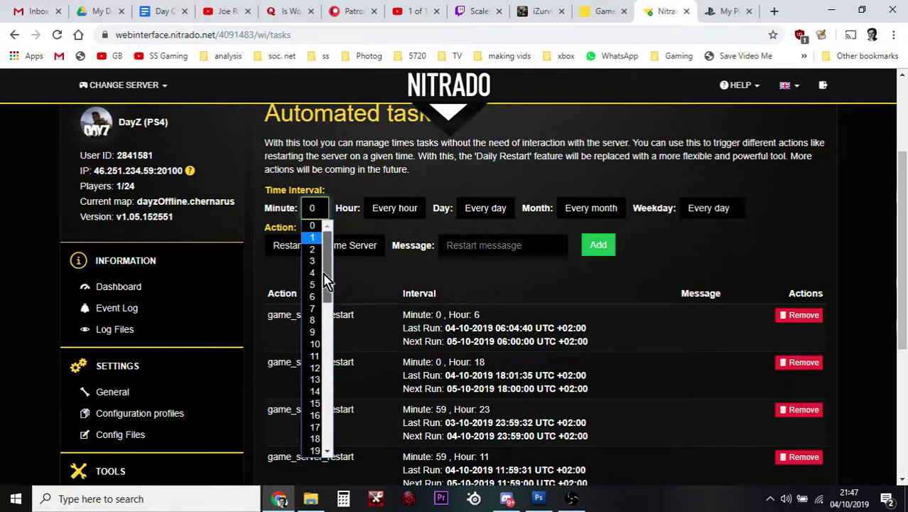
scroll(324, 275, down, 1)
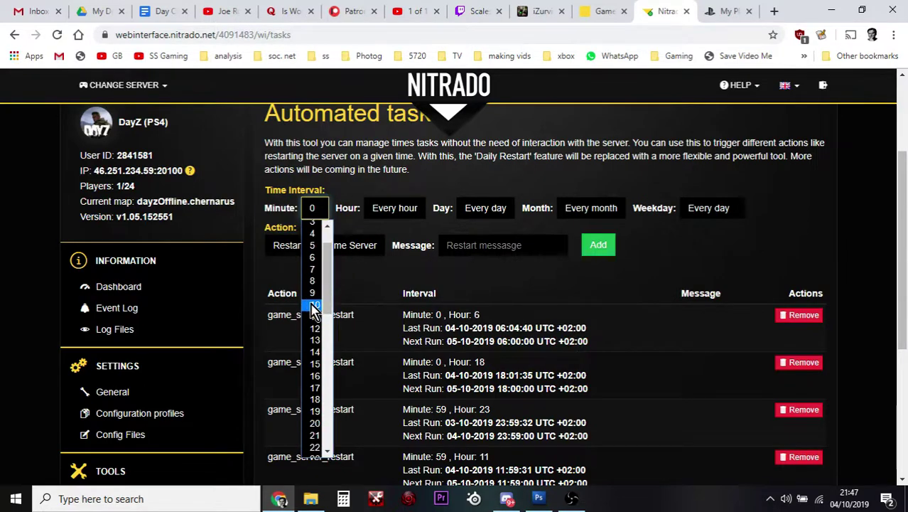
click(314, 307)
click(399, 213)
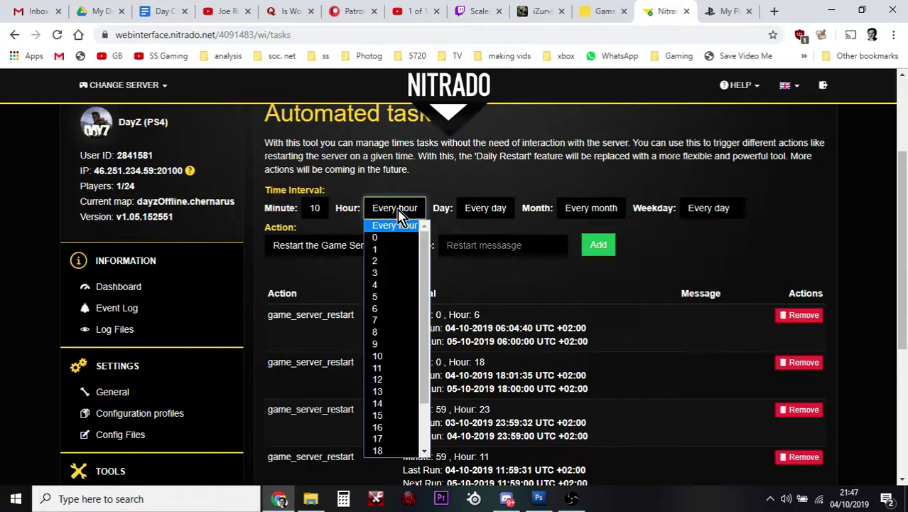
click(397, 356)
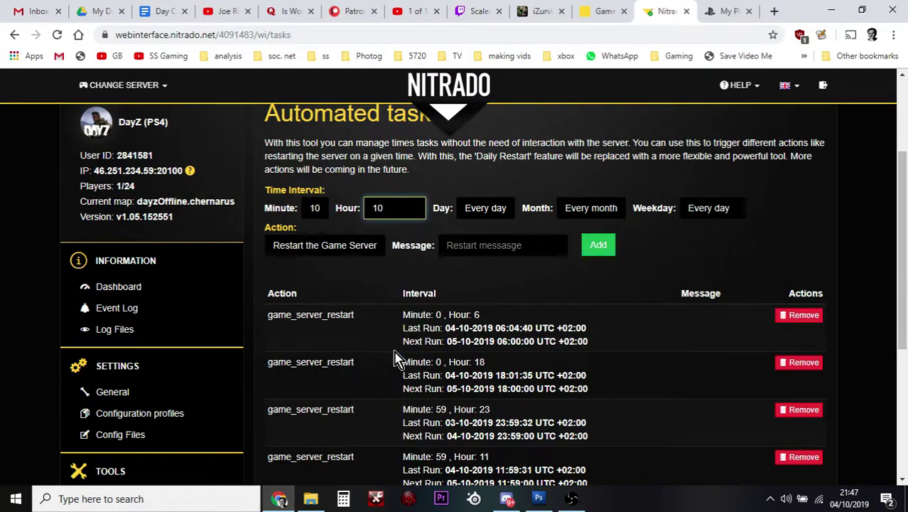
click(518, 227)
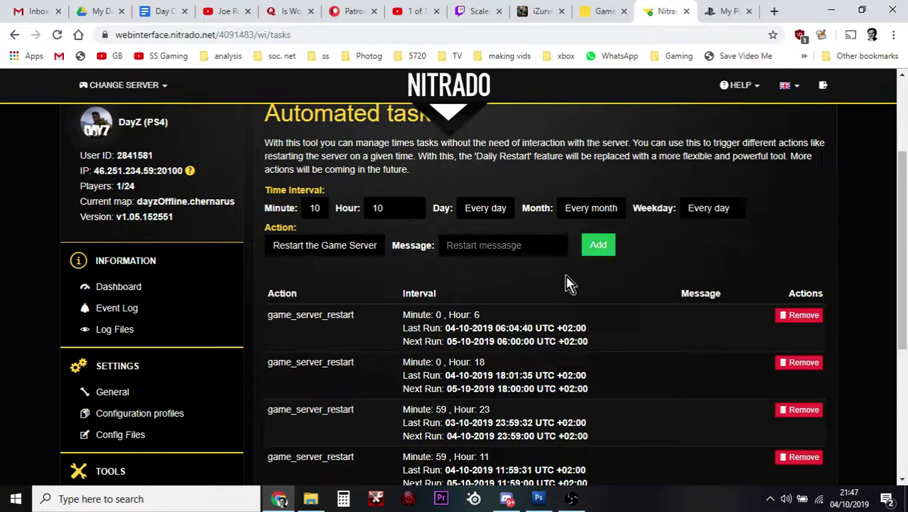
click(602, 248)
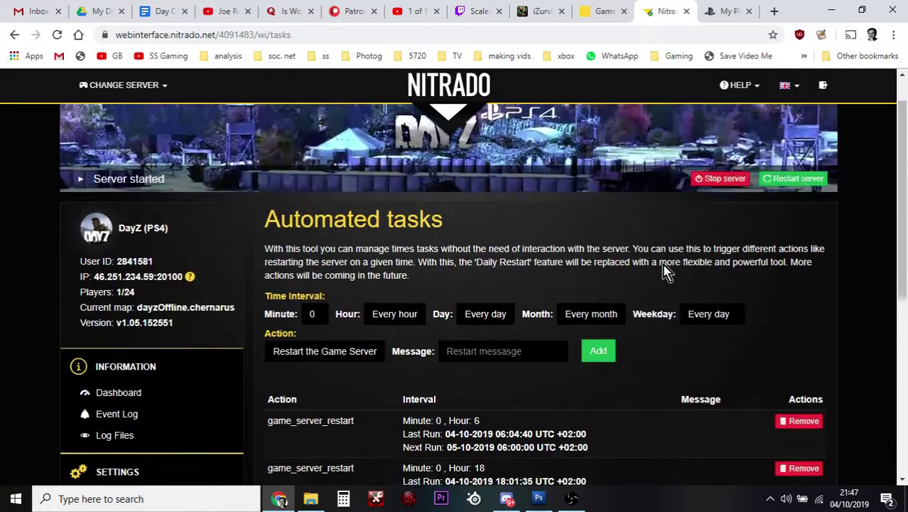
scroll(683, 216, down, 3)
scroll(682, 215, down, 1)
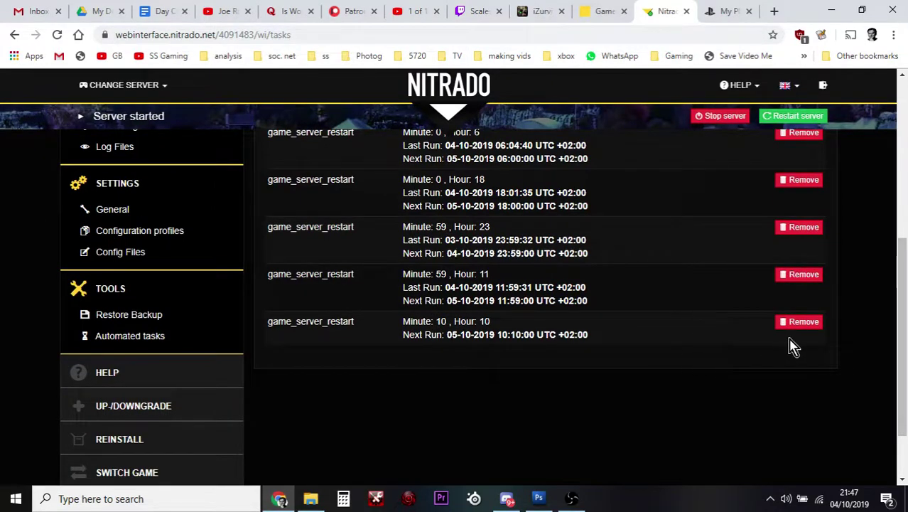
Try adding a 14:30 restart and confirm the 5-task limit refuses it.
scroll(671, 345, up, 3)
scroll(673, 346, up, 2)
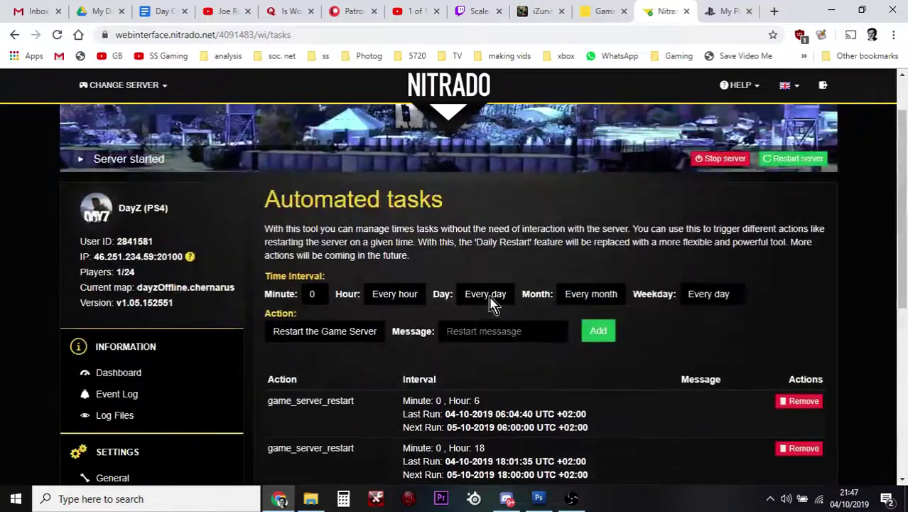
click(314, 295)
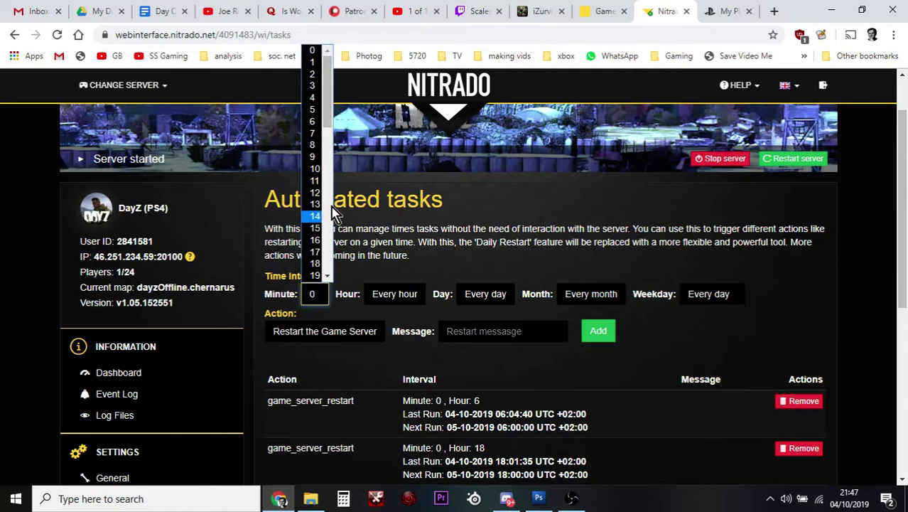
scroll(321, 135, down, 3)
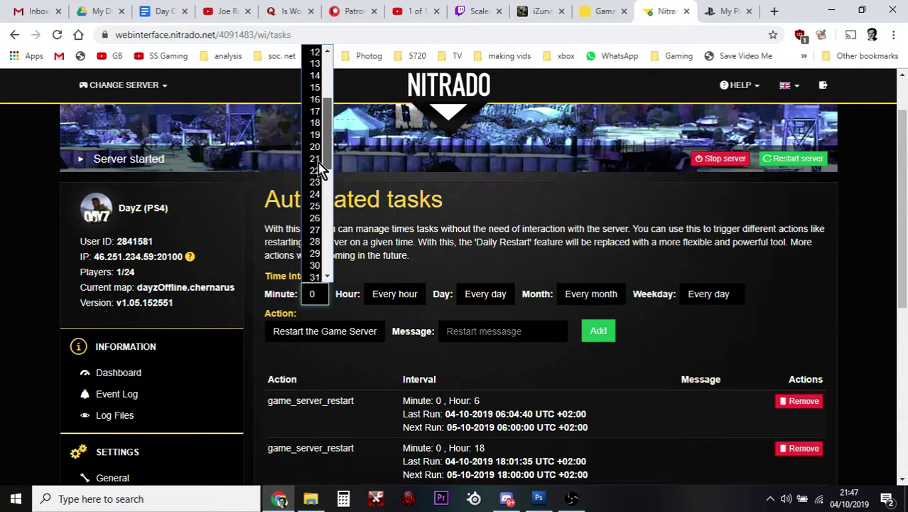
click(313, 234)
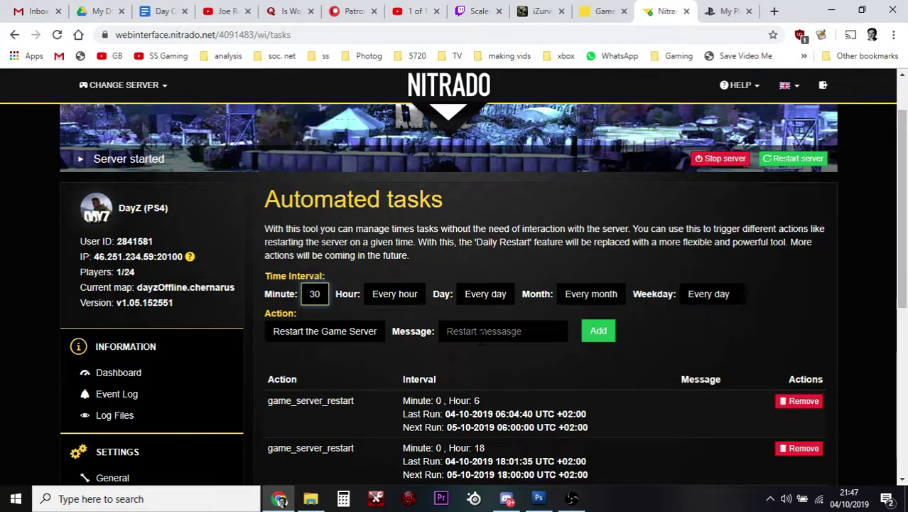
click(415, 295)
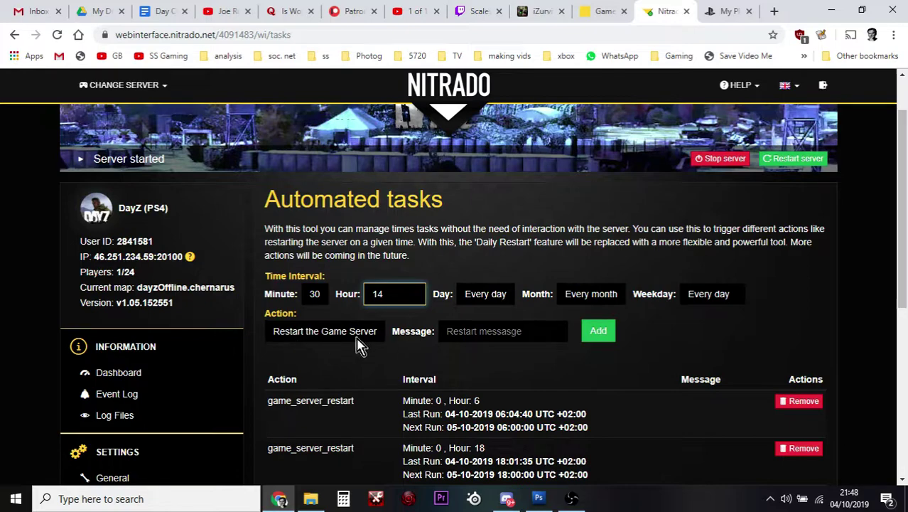
click(608, 344)
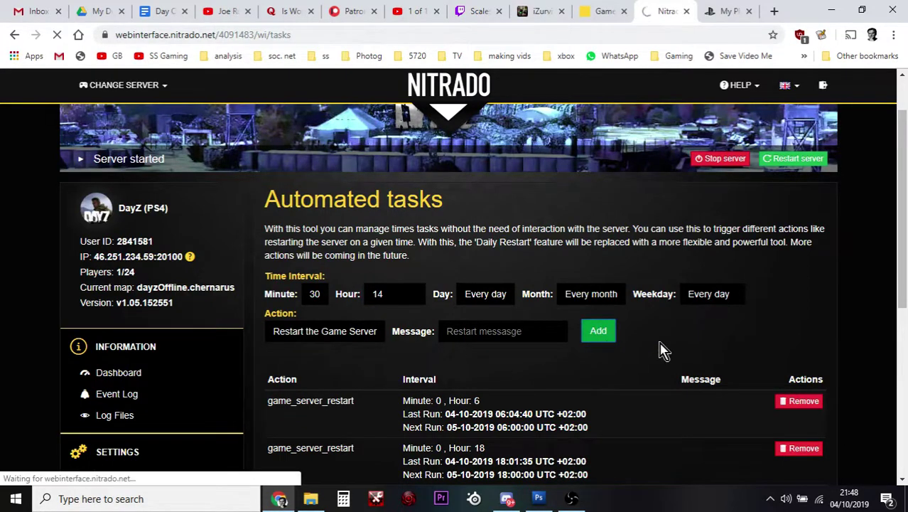
scroll(661, 350, down, 5)
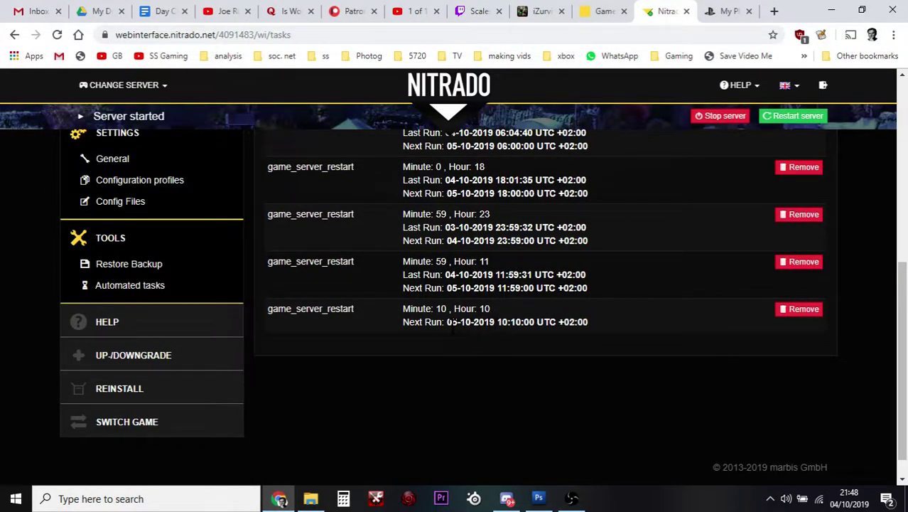
scroll(472, 313, up, 2)
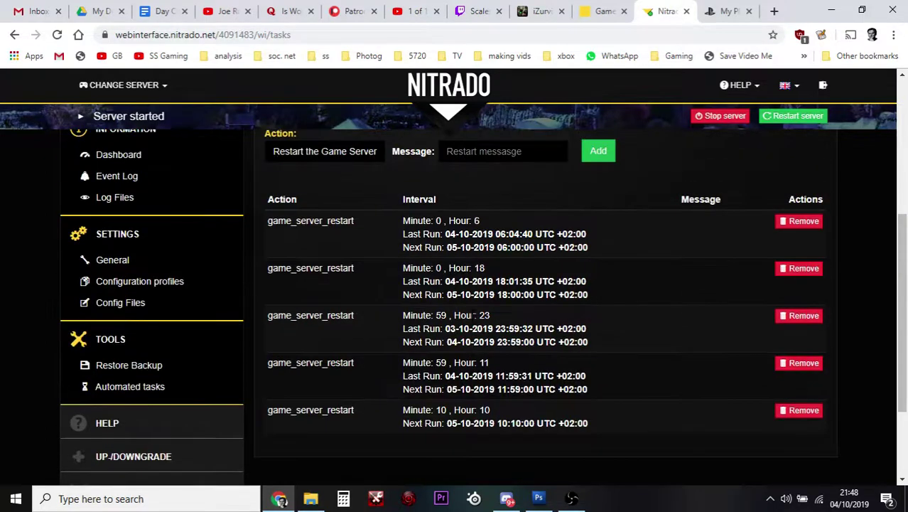
scroll(472, 316, up, 2)
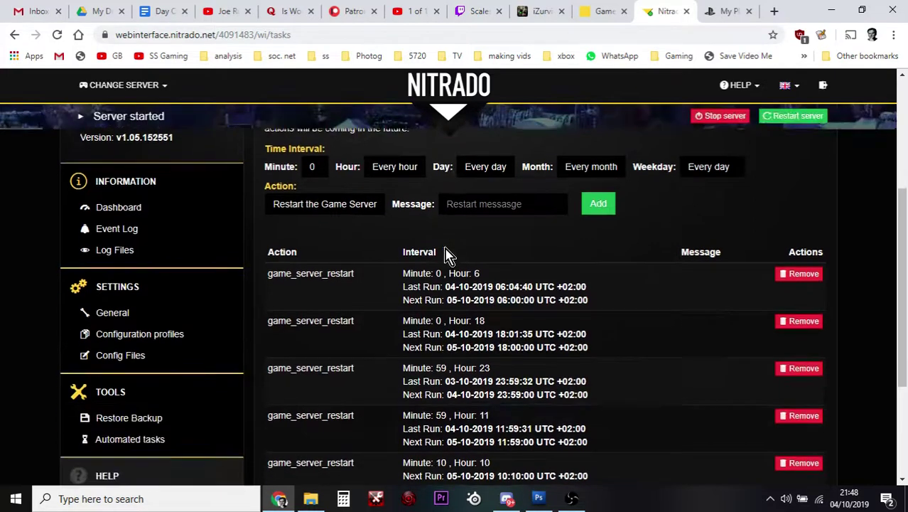
scroll(451, 235, down, 2)
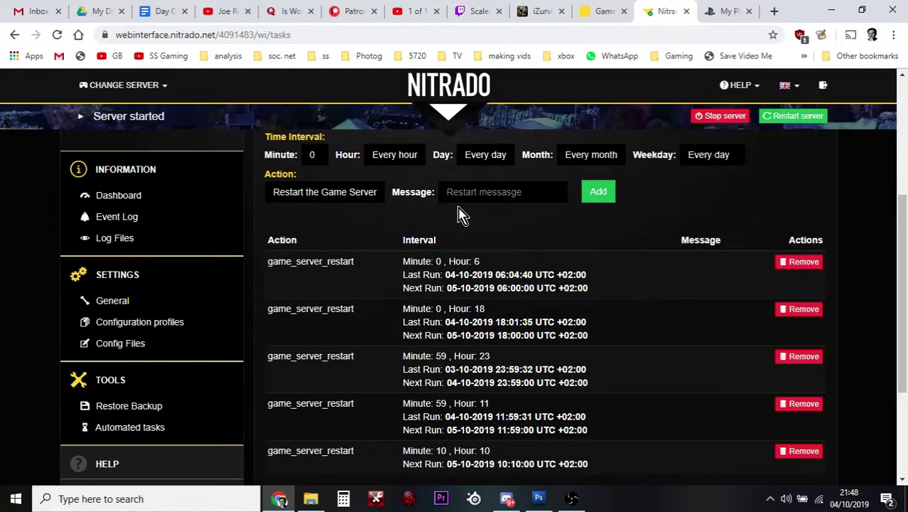
scroll(544, 446, down, 1)
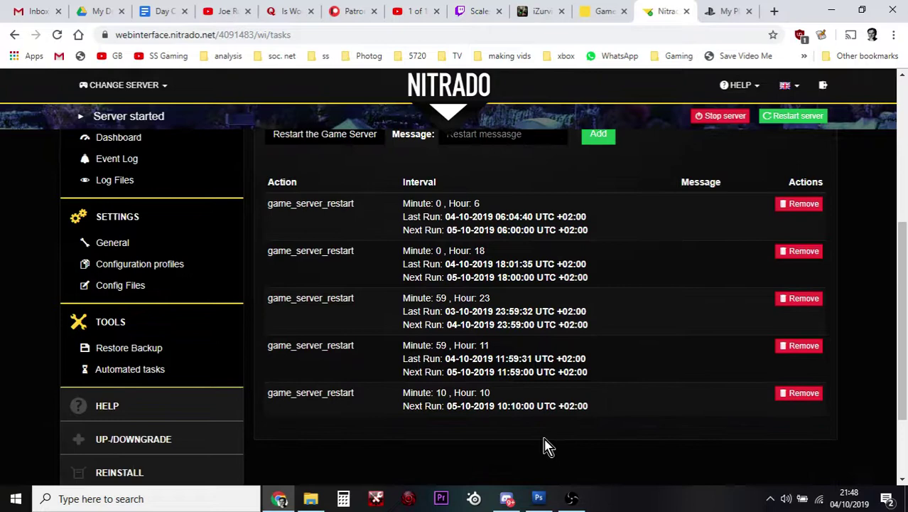
Remove the 10:10 restart and add a daily restart at Minute 30, Hour 14.
click(799, 403)
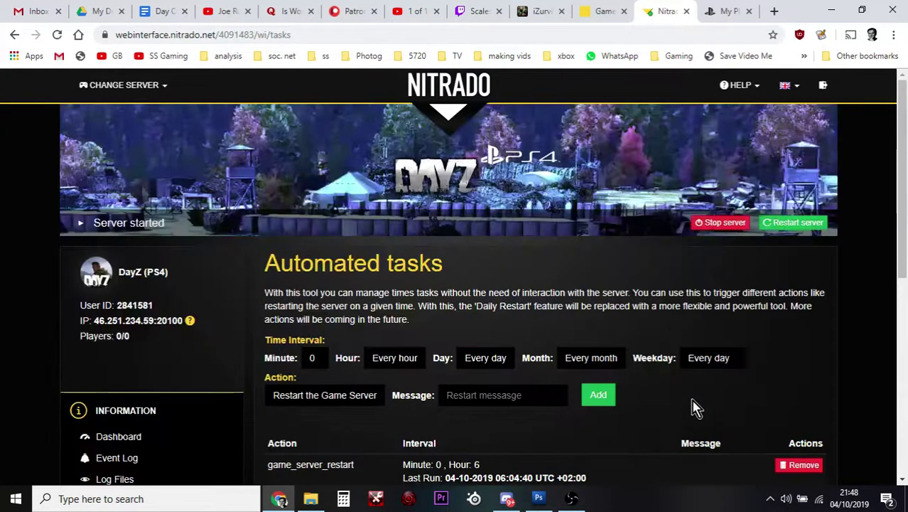
scroll(692, 406, down, 2)
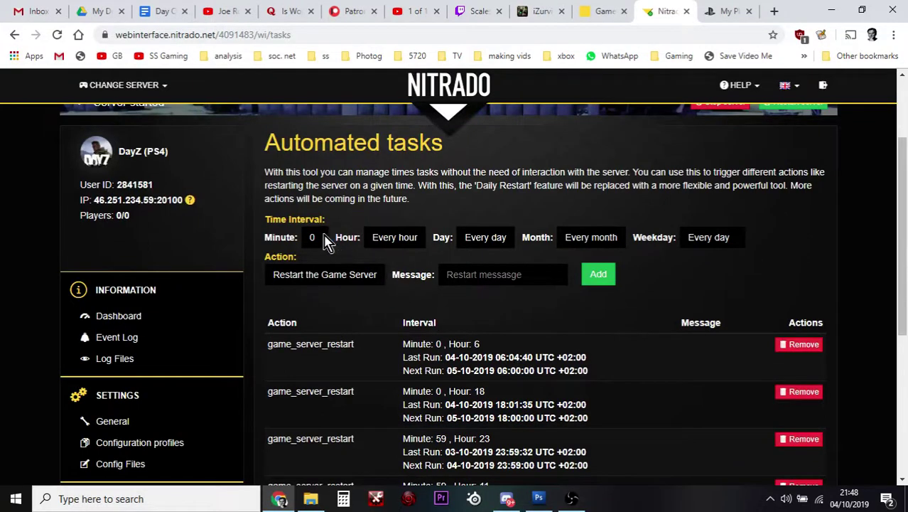
click(316, 238)
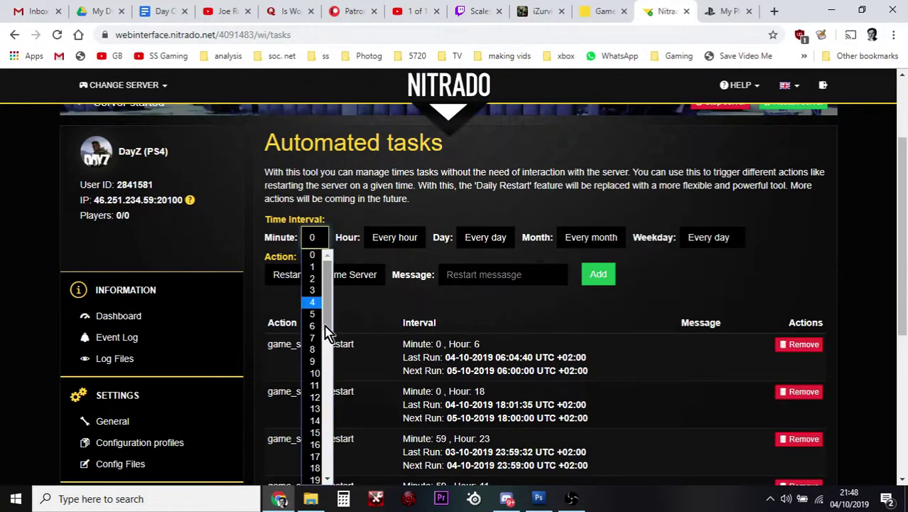
drag(326, 333, 321, 385)
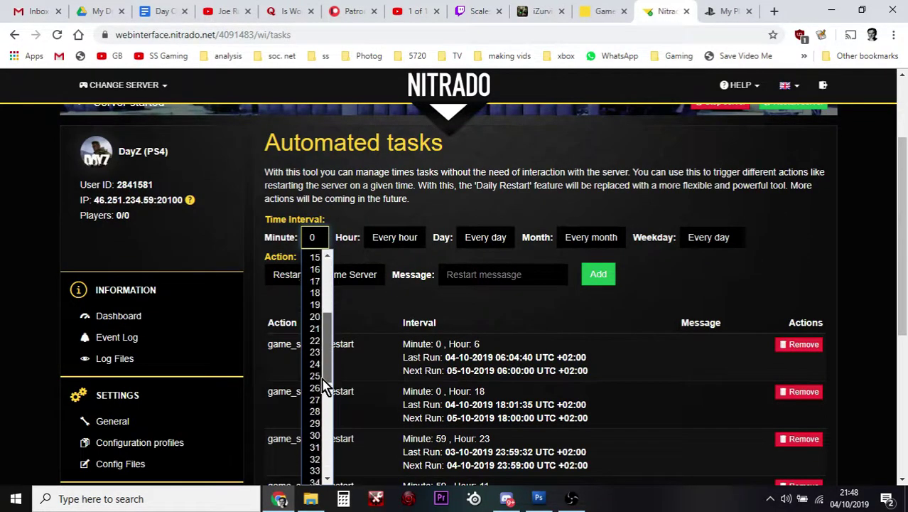
click(314, 428)
click(405, 239)
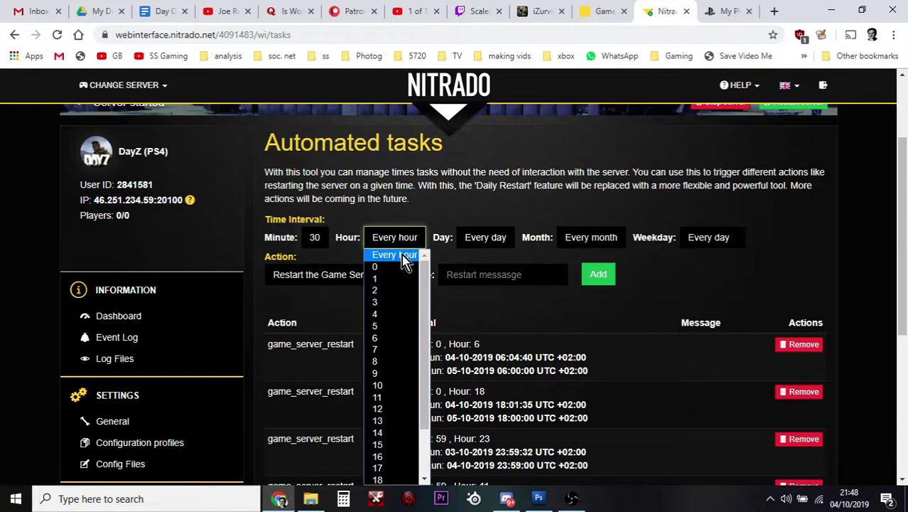
drag(427, 304, 419, 331)
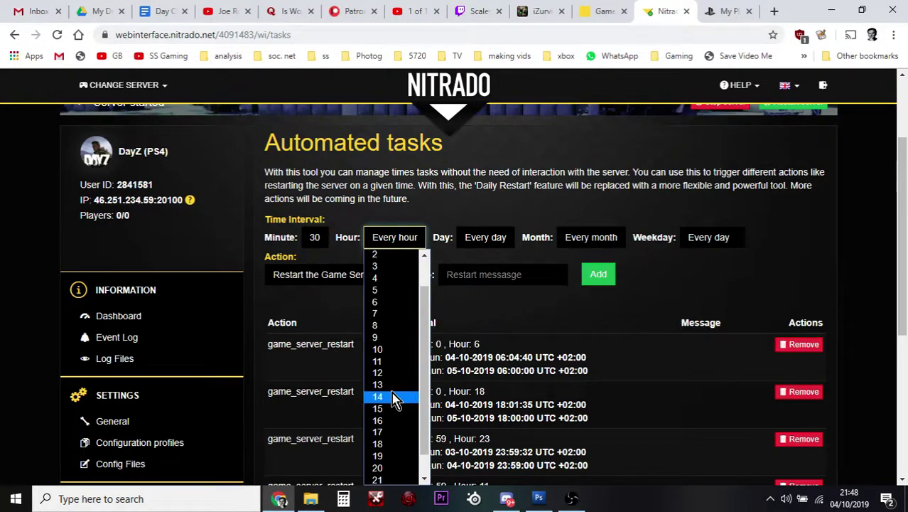
click(395, 397)
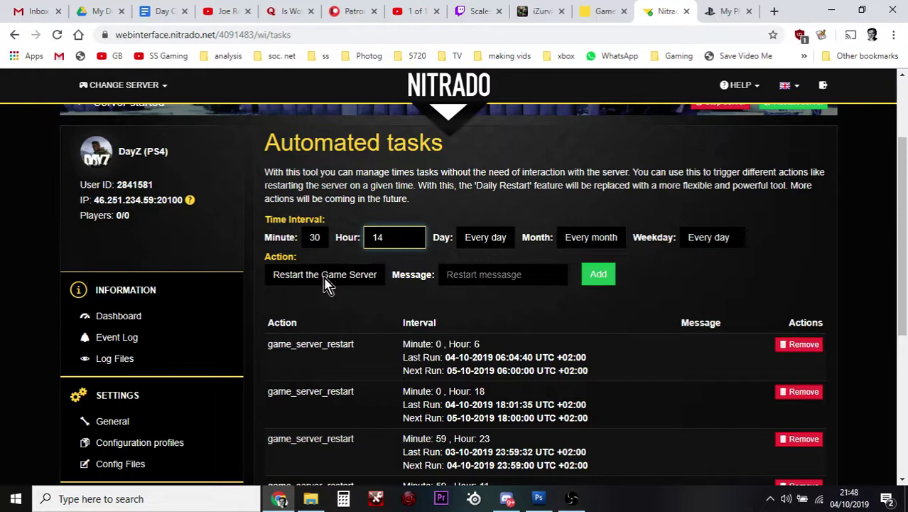
click(601, 278)
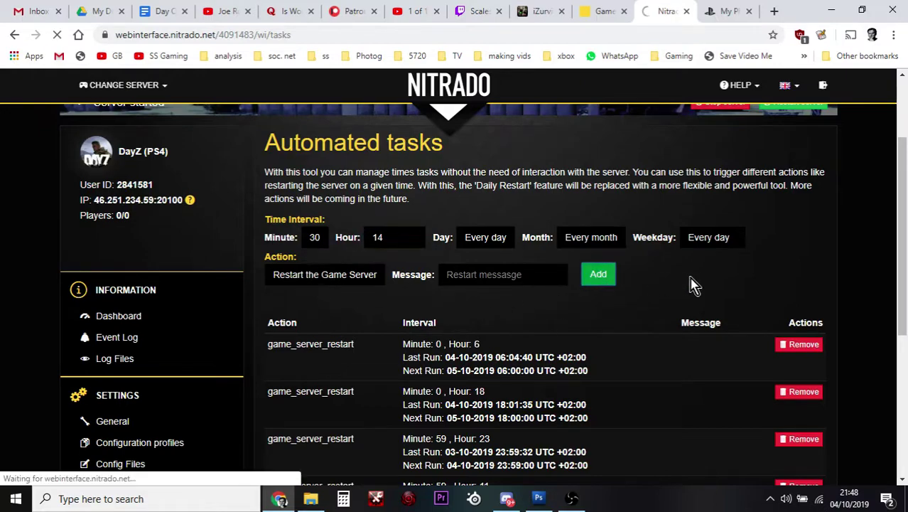
scroll(693, 284, down, 2)
scroll(692, 284, down, 1)
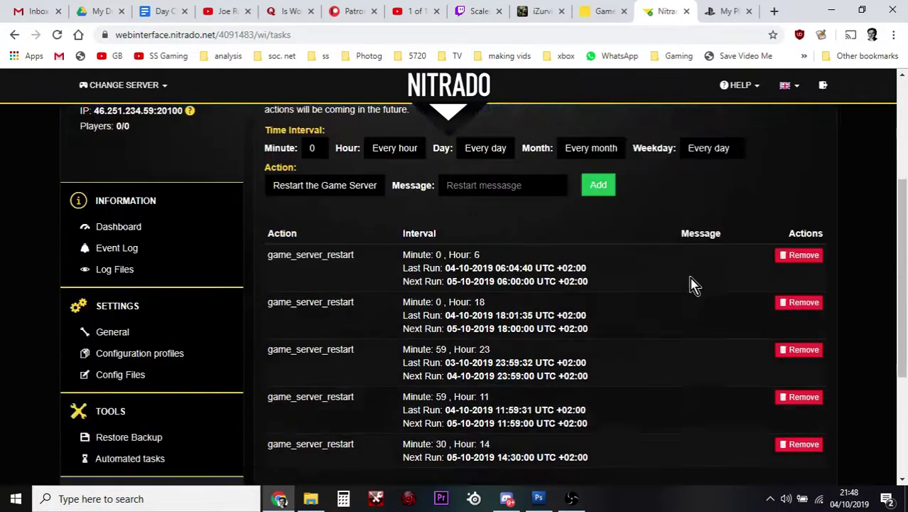
scroll(693, 284, down, 2)
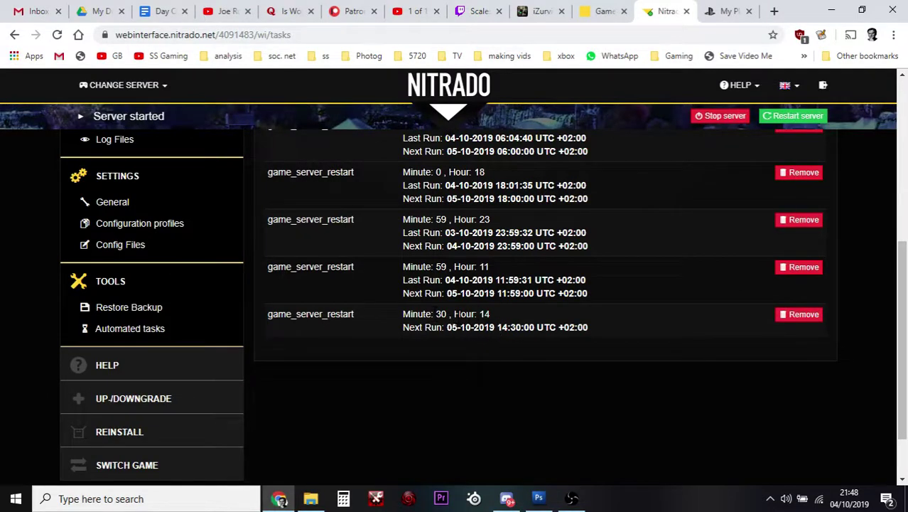
Remove the 14:30 restart task, leaving restarts at 06:00, 11:59, 18:00 and 23:59.
click(805, 324)
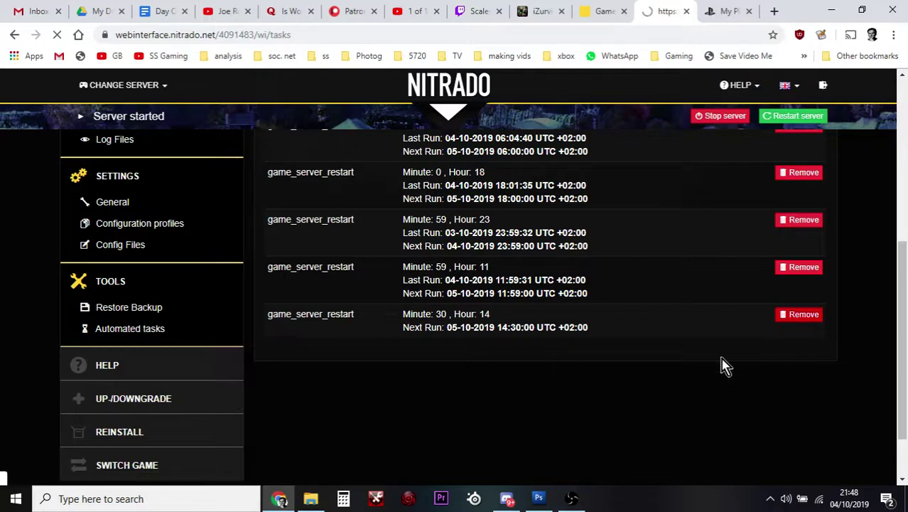
scroll(724, 365, down, 3)
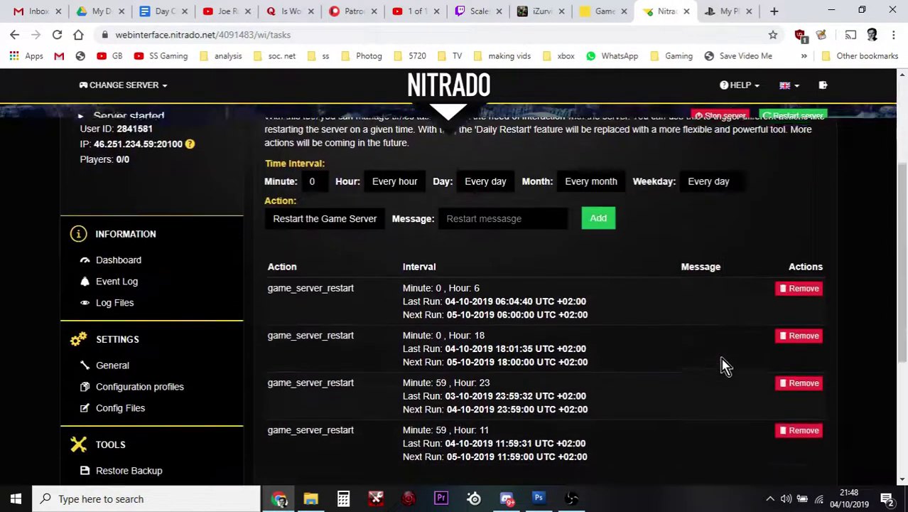